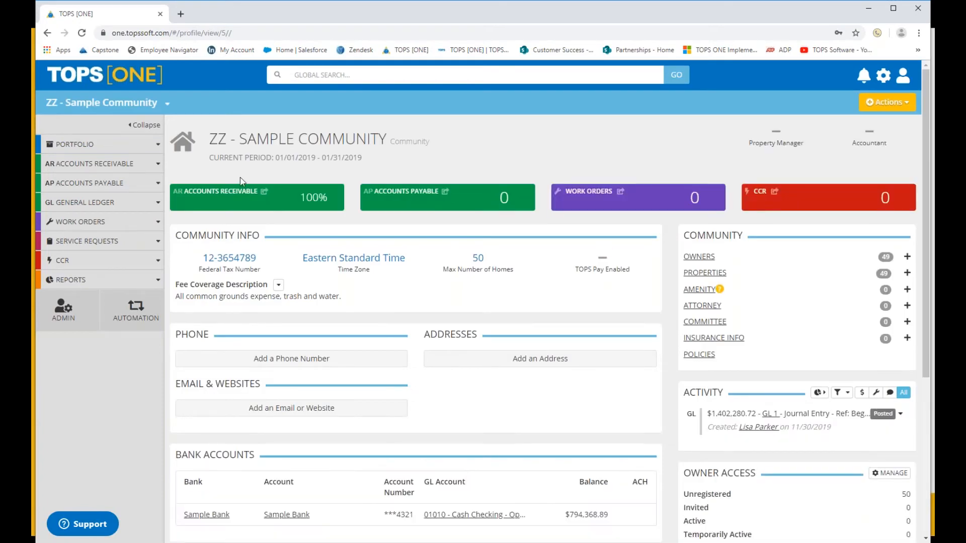
Open the community's accounting year dashboard and start the setup wizard for a new fiscal year
scroll(509, 328, down, 4)
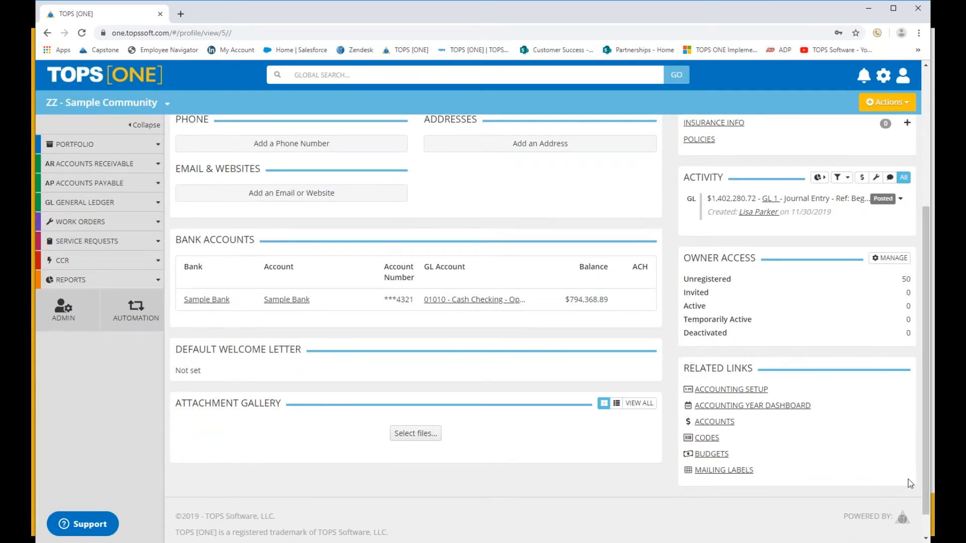
click(756, 409)
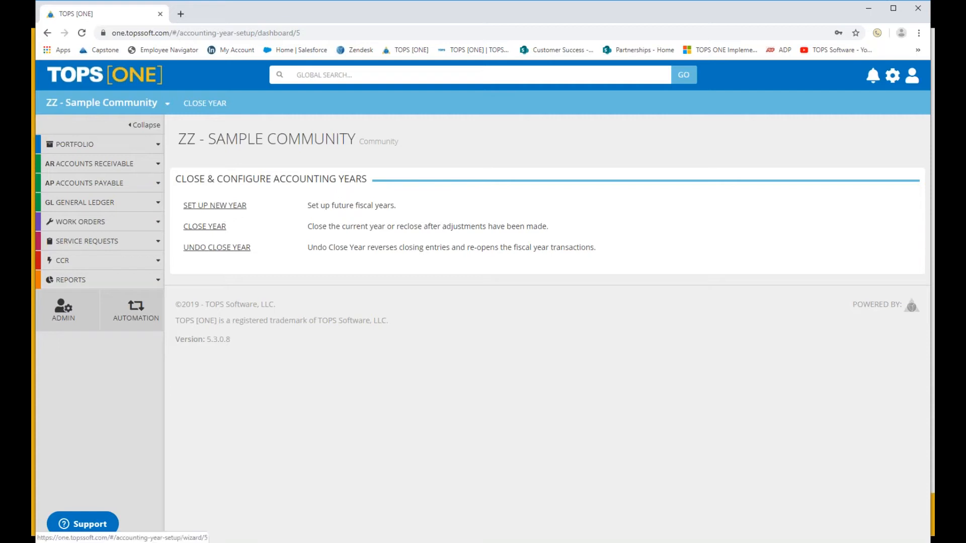
click(223, 206)
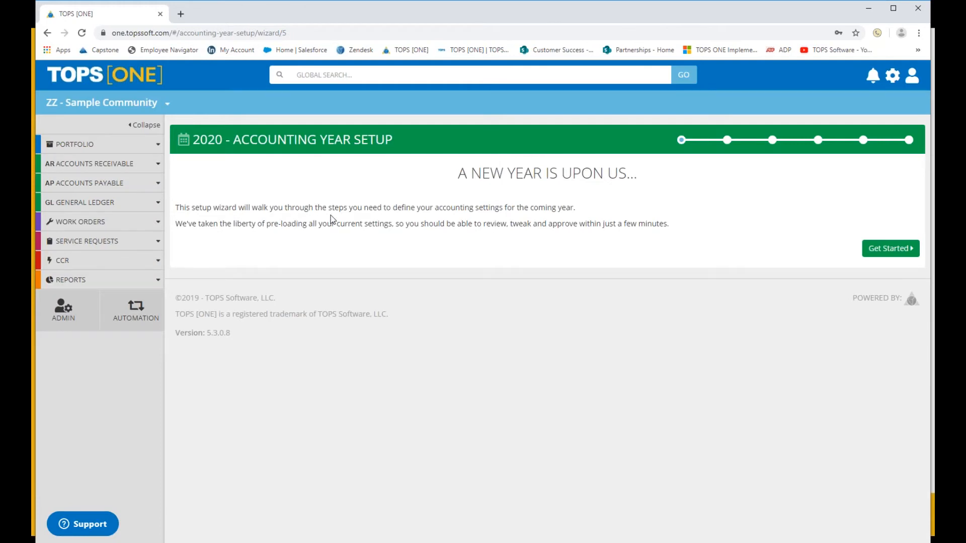
click(879, 254)
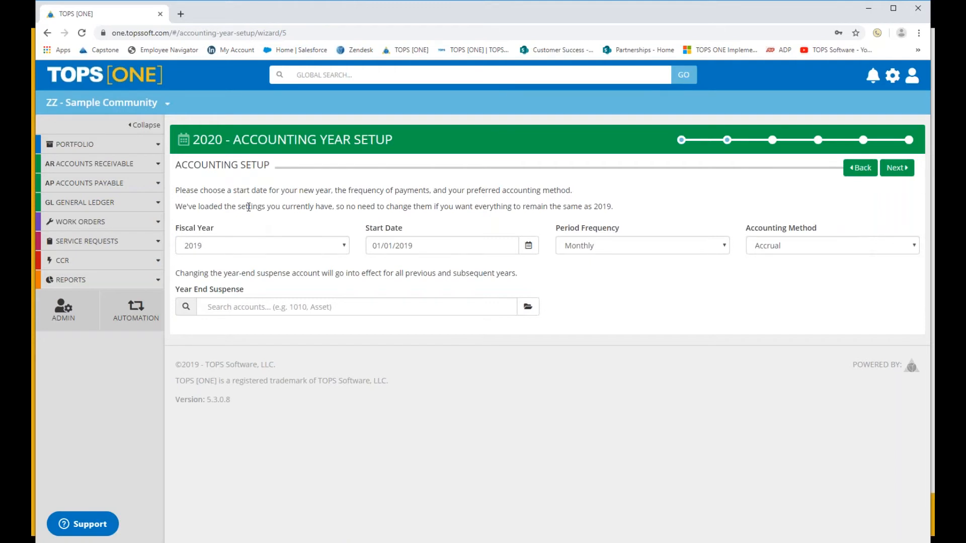
Set the fiscal year of the new accounting setup to 2020
click(344, 250)
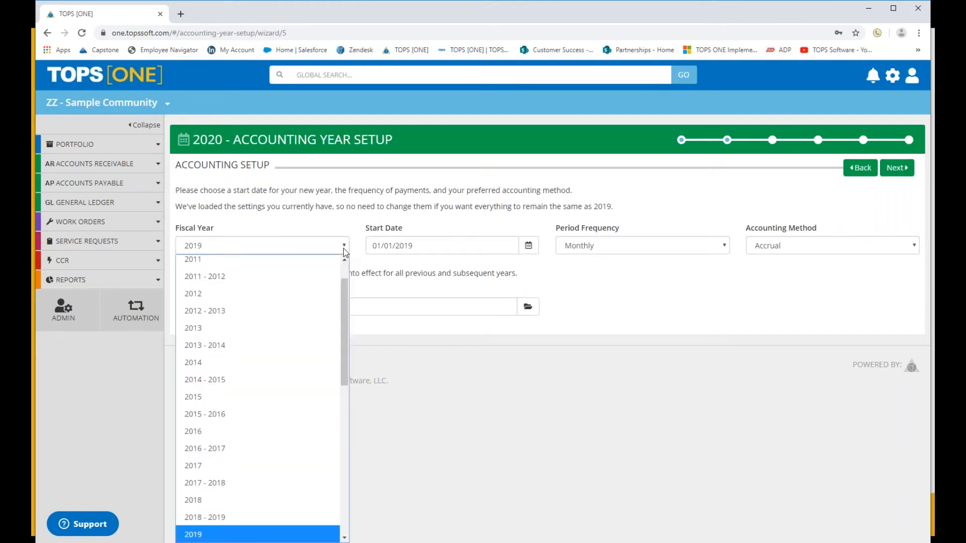
drag(346, 342, 347, 446)
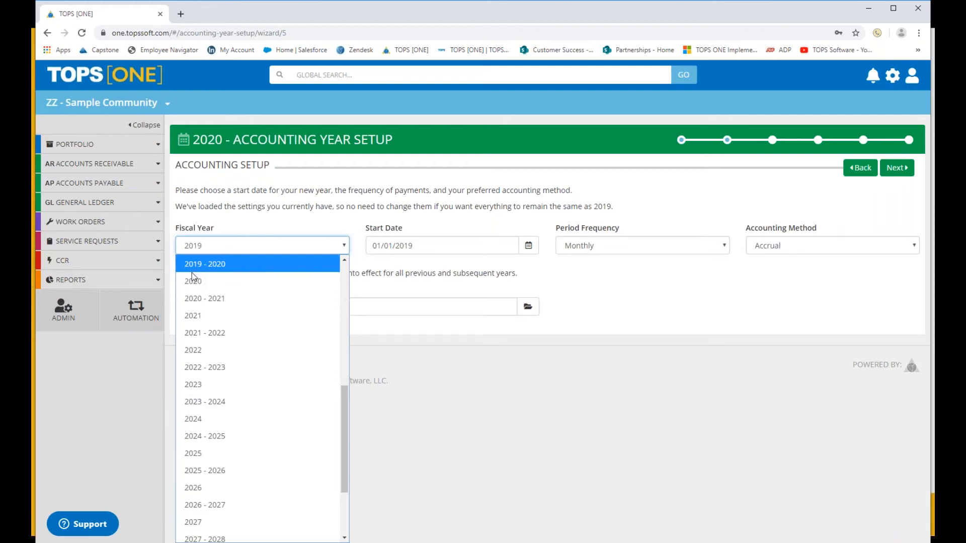
click(193, 280)
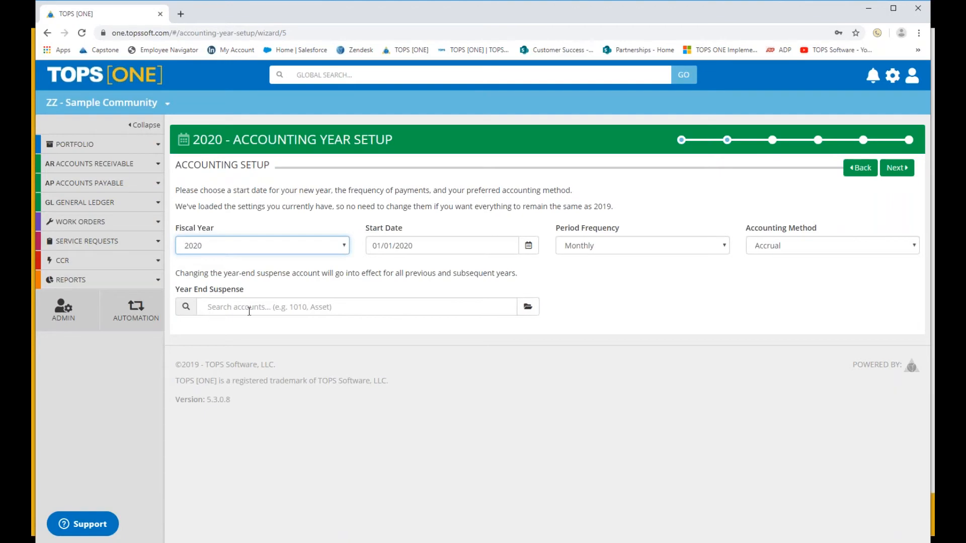
Choose 9999 - Suspense Account as the year-end suspense account and confirm it to continue to the accounting periods
click(527, 307)
drag(633, 191, 644, 410)
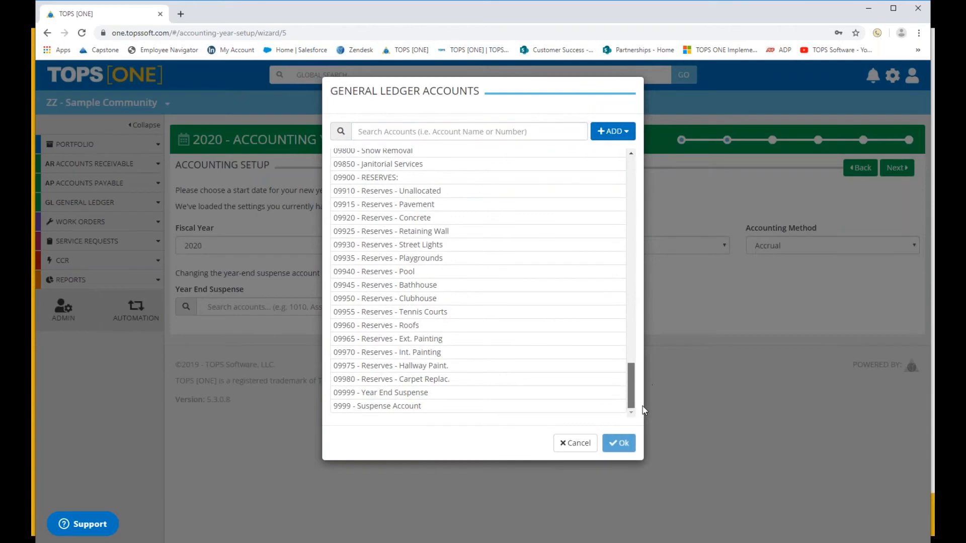
double_click(384, 409)
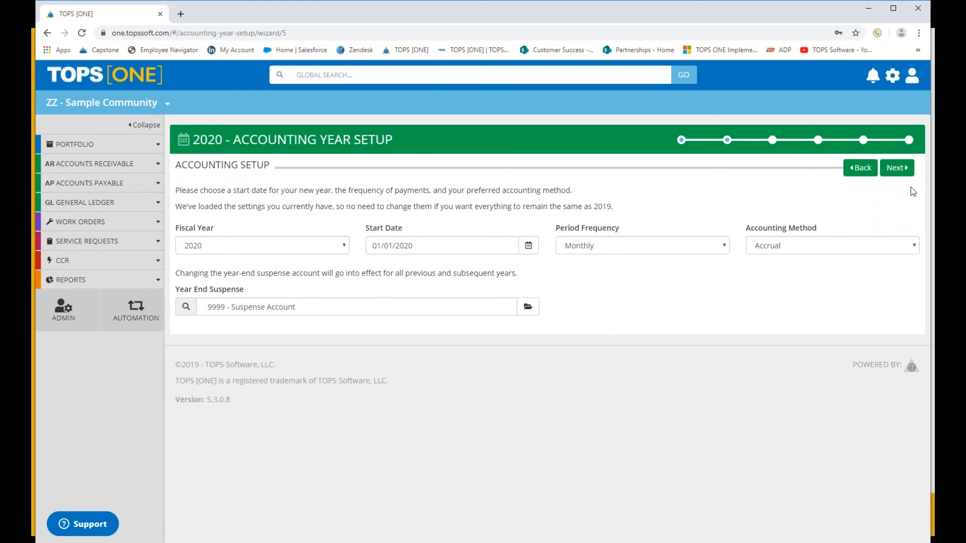
click(899, 171)
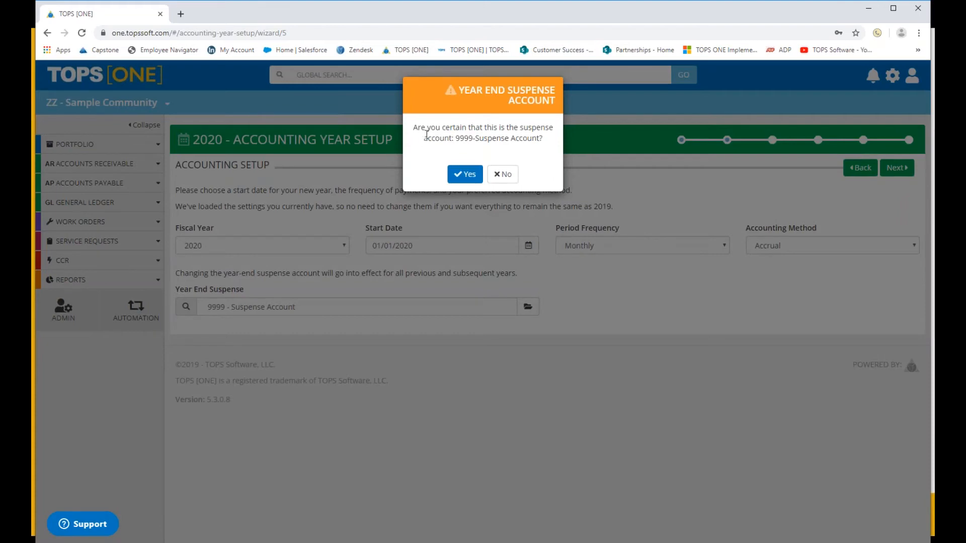
click(471, 177)
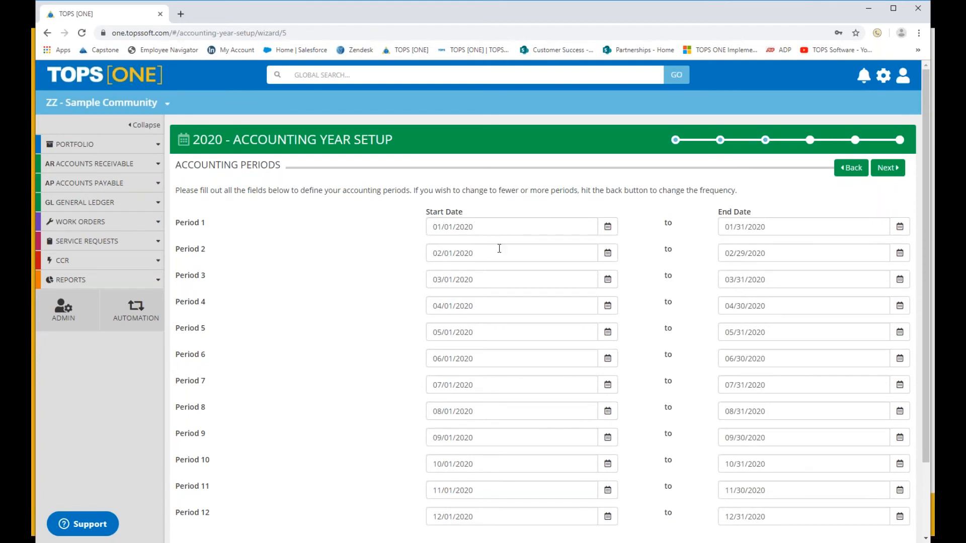
Review the monthly 2020 accounting periods and accept them to continue to the budgets
scroll(517, 408, down, 1)
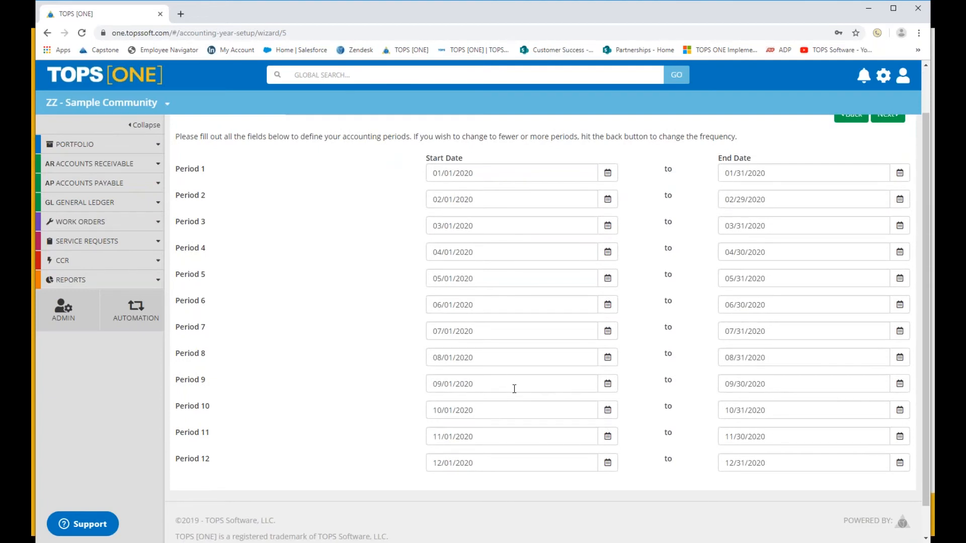
scroll(514, 388, up, 1)
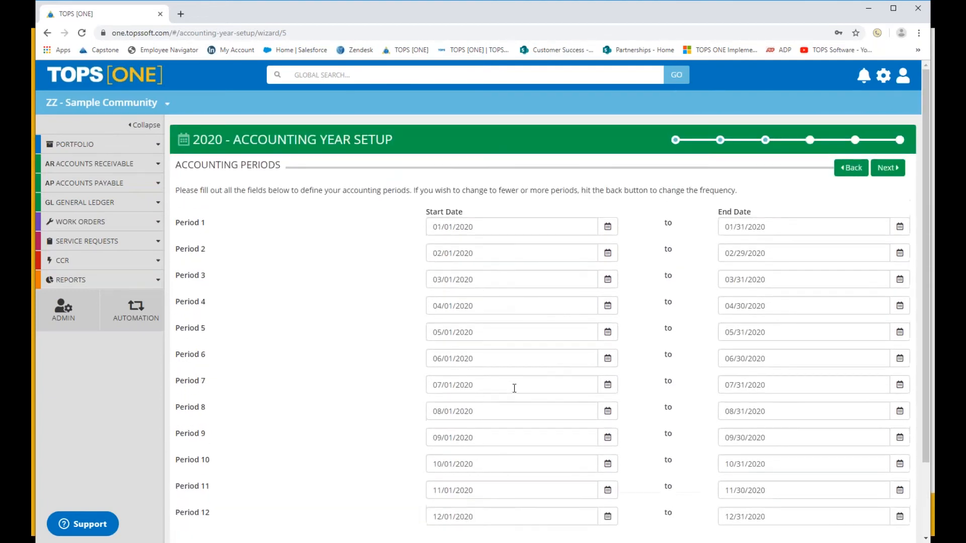
click(888, 169)
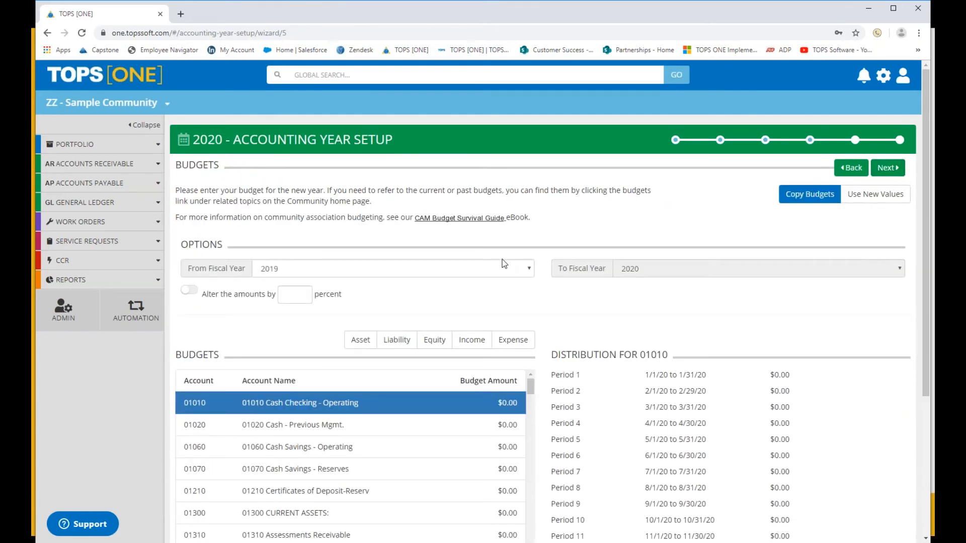
Enable altering the copied budget amounts, enter 3 percent, and switch the alteration back off
scroll(504, 263, down, 1)
scroll(504, 263, up, 1)
click(187, 291)
click(290, 296)
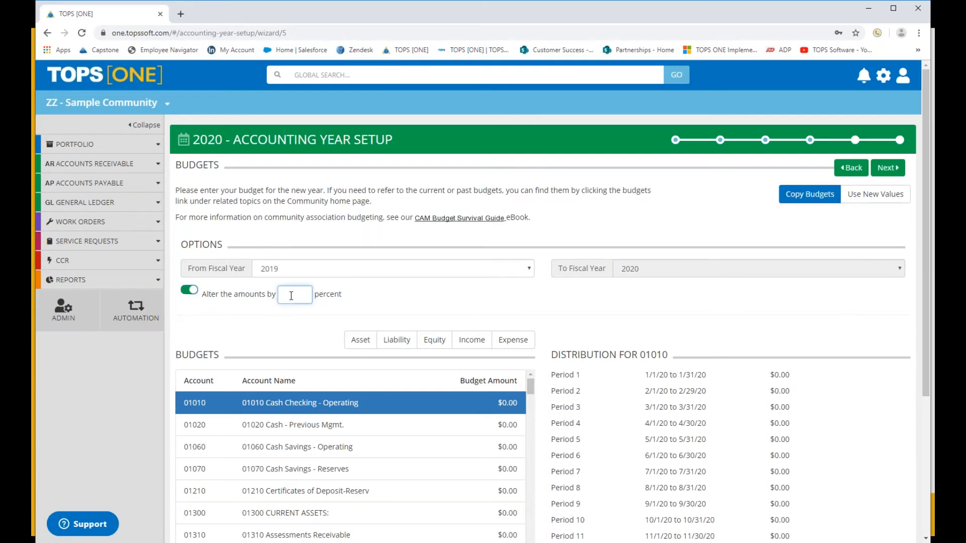
text(3)
key(Tab)
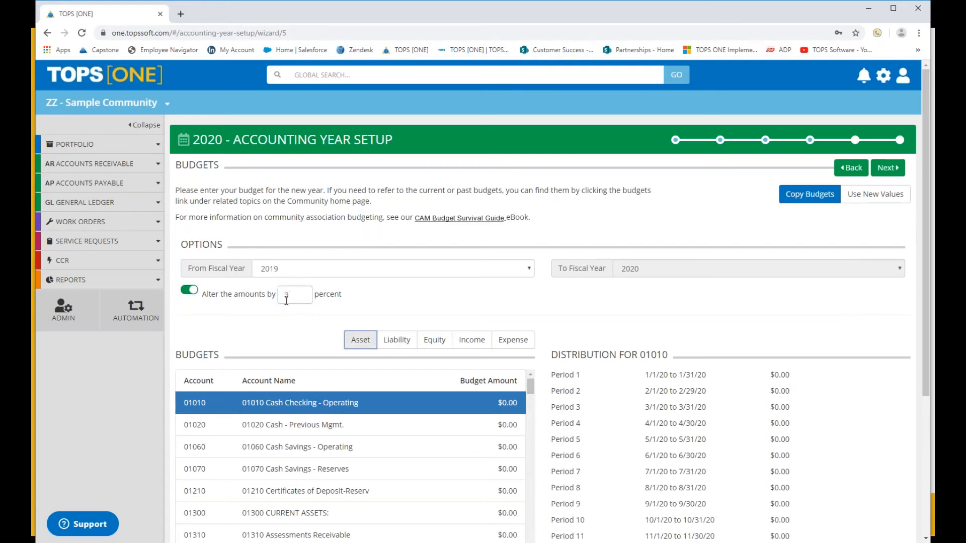
click(190, 292)
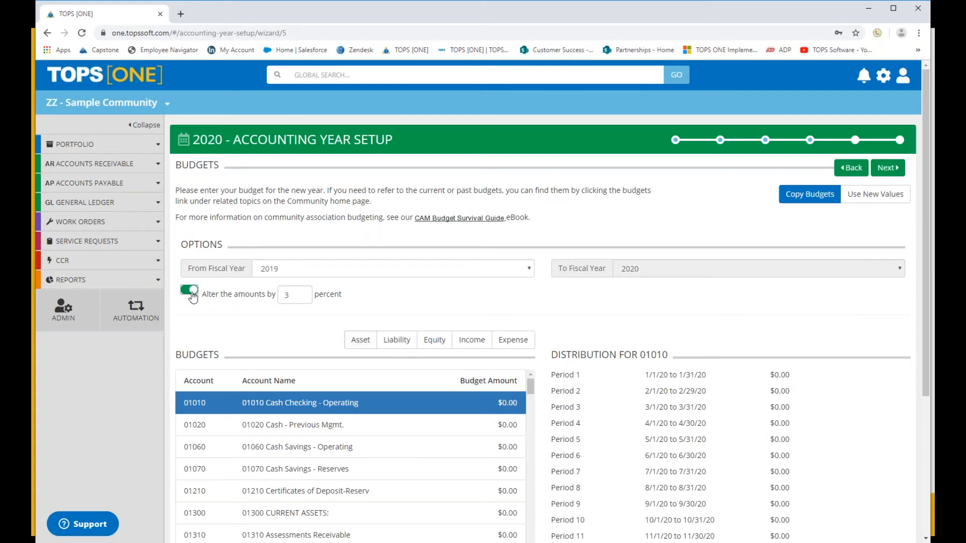
Using new values, enter a 500000.00 budget for 06310 Assessment Income, distribute it across the periods and check the distribution
click(868, 201)
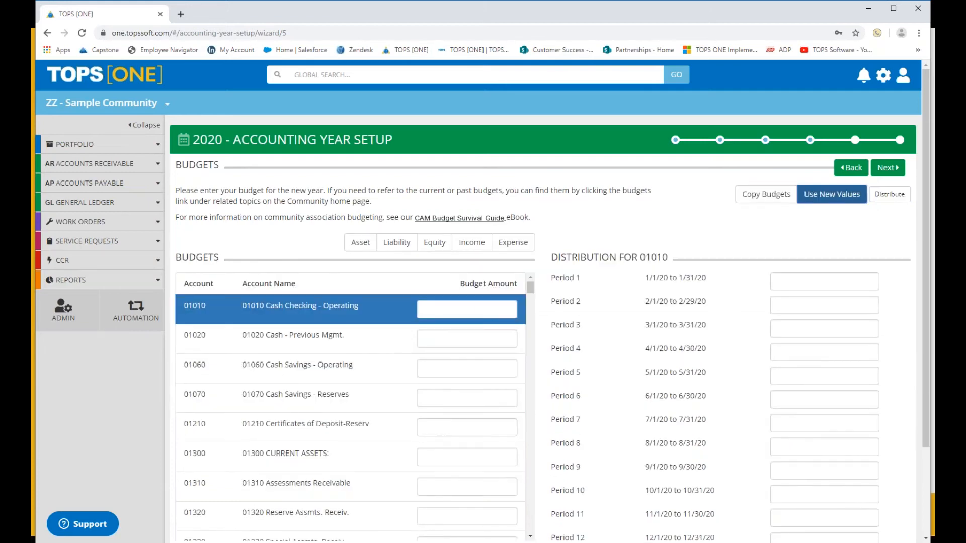
click(471, 245)
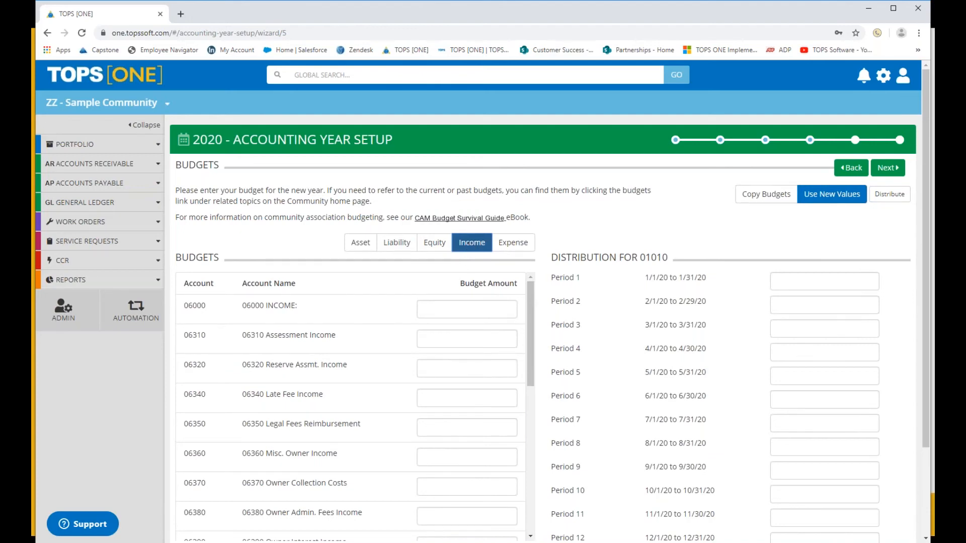
click(429, 344)
text(500000.00)
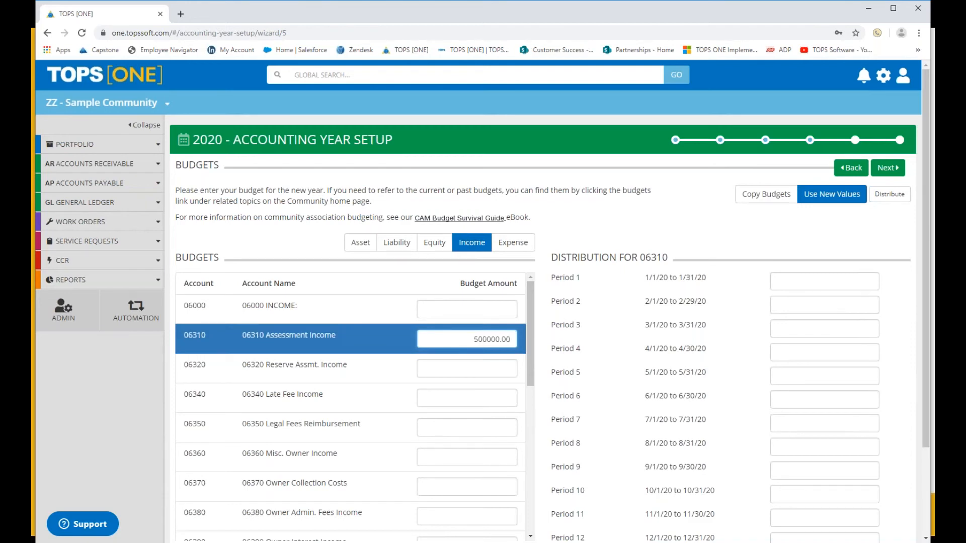
key(Tab)
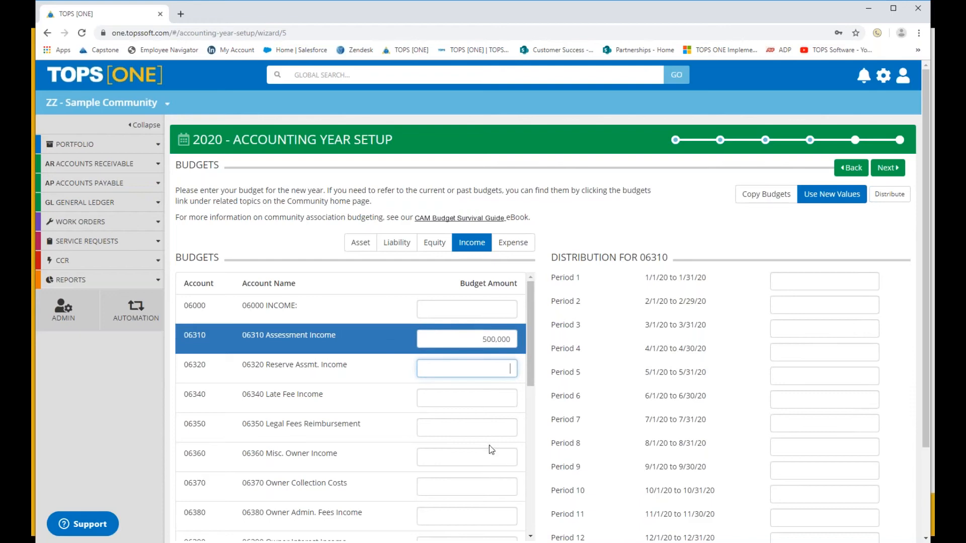
click(888, 199)
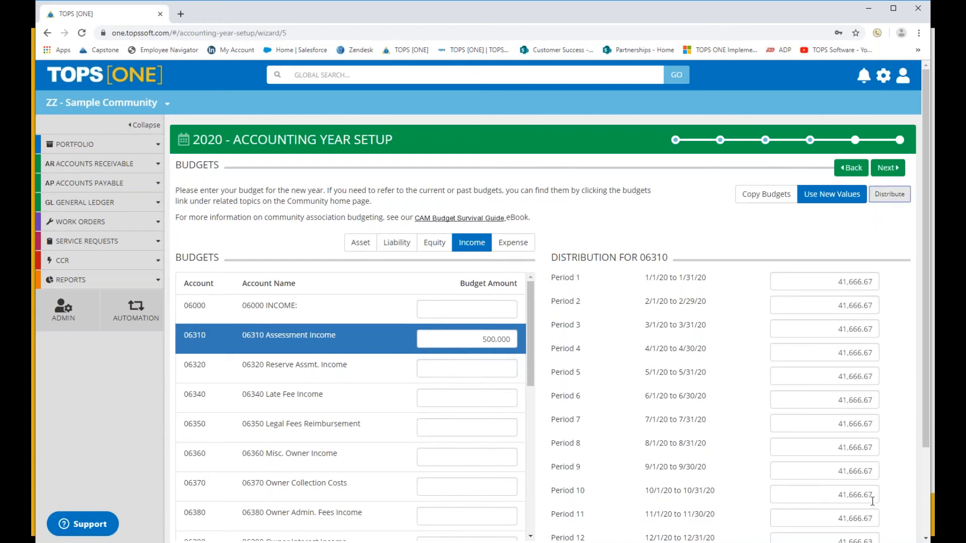
drag(924, 406, 929, 505)
scroll(930, 504, up, 2)
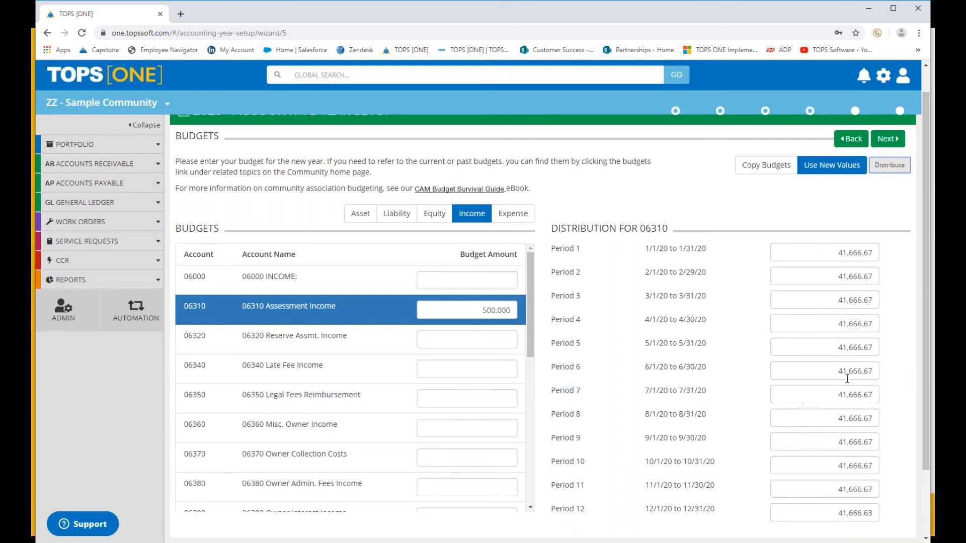
Add expense accounts to the filtered budget list, and clear both the Expense and Income filters
click(513, 214)
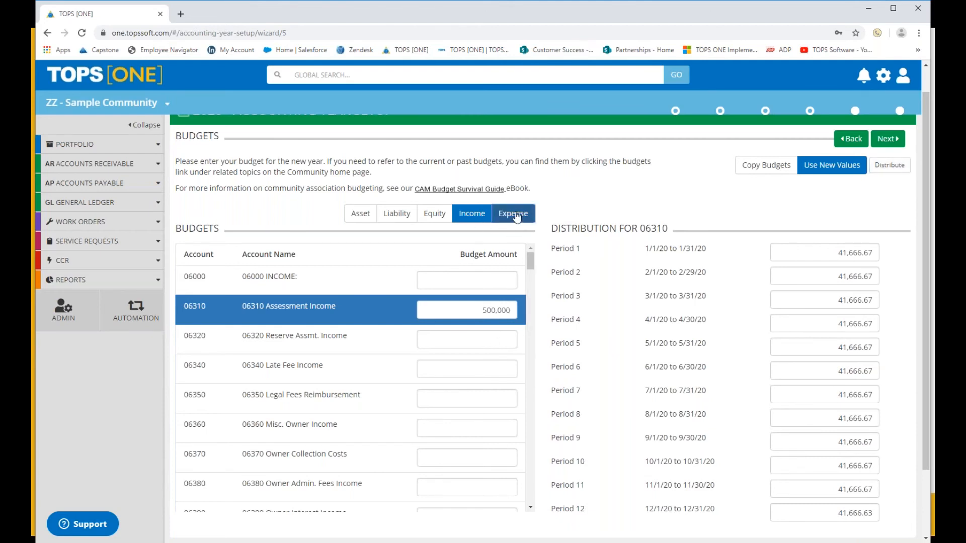
click(513, 213)
click(472, 214)
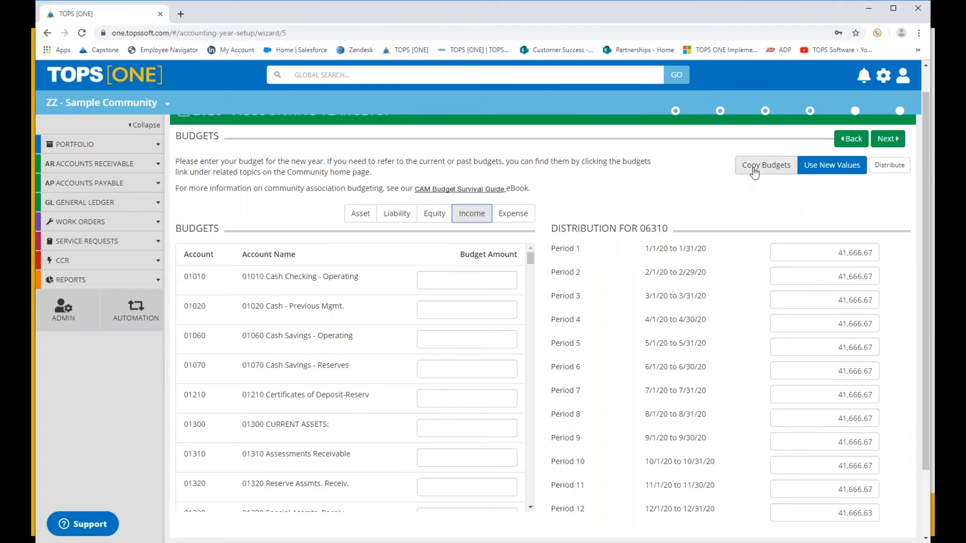
Return to copying the 2019 budgets with the percentage alteration enabled and continue to the assessment codes
click(755, 167)
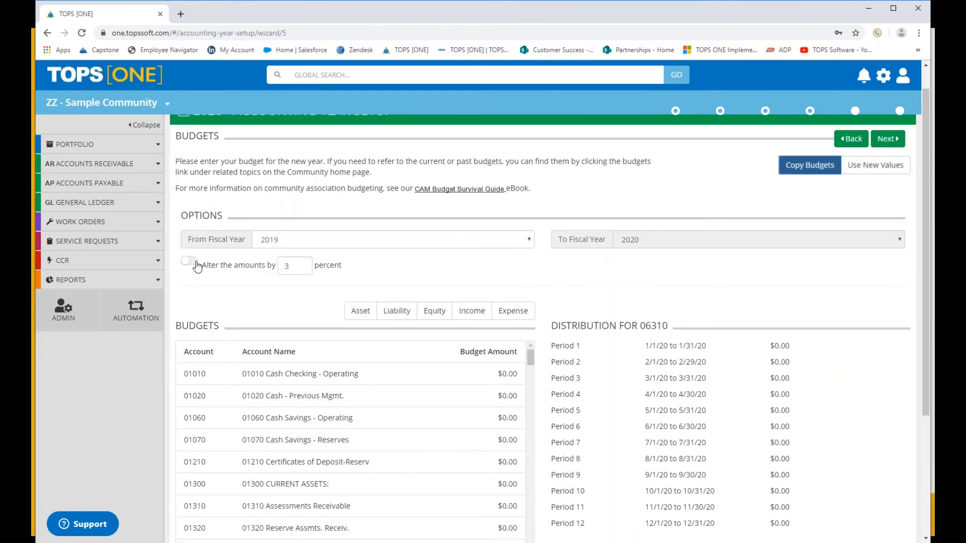
click(190, 262)
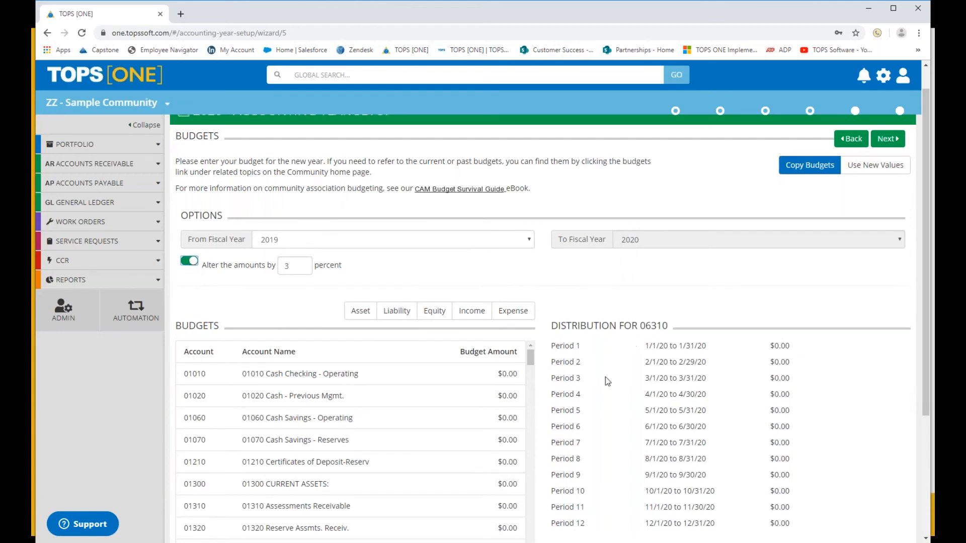
scroll(610, 384, down, 3)
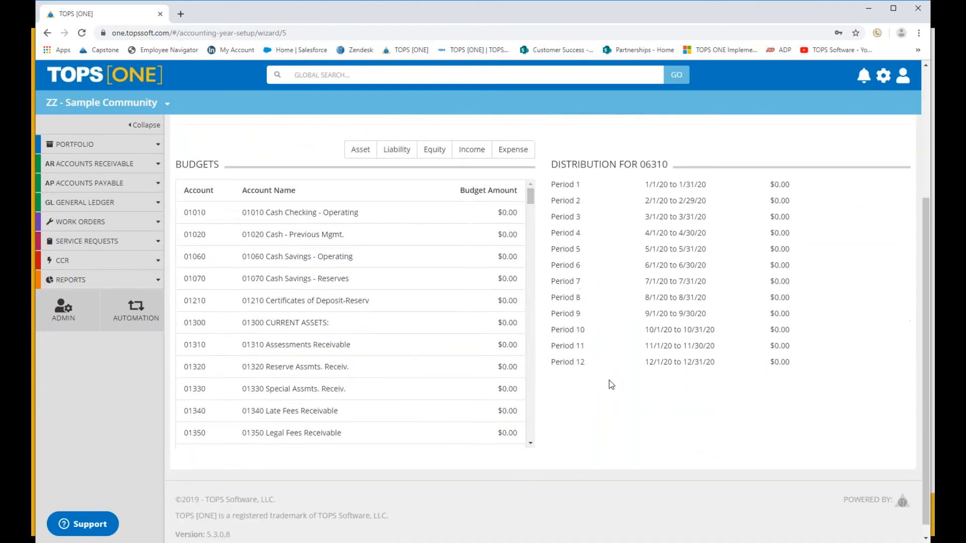
scroll(610, 384, up, 3)
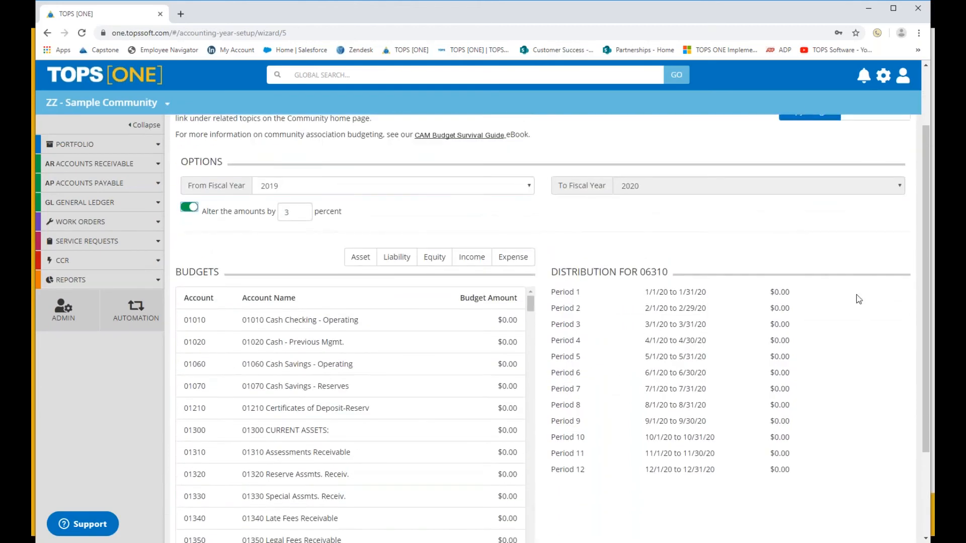
scroll(854, 296, up, 1)
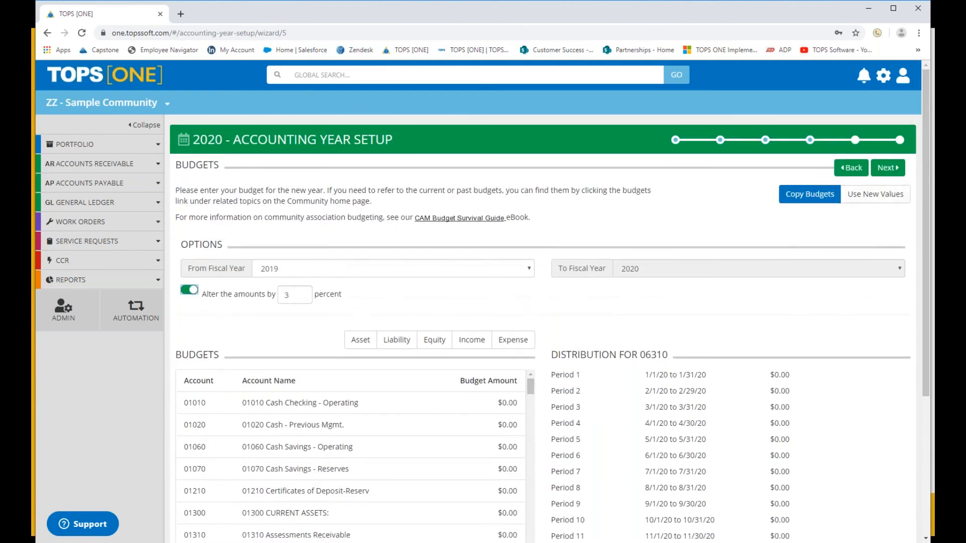
click(892, 173)
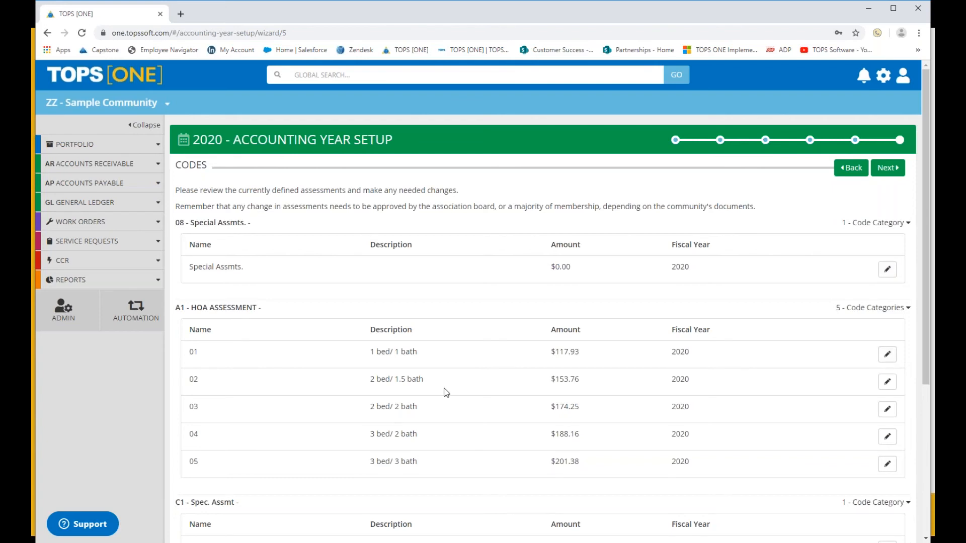
Review the defined assessments and set the 2020 amount of 08 - Special Assmts. to 500.00
scroll(444, 393, down, 1)
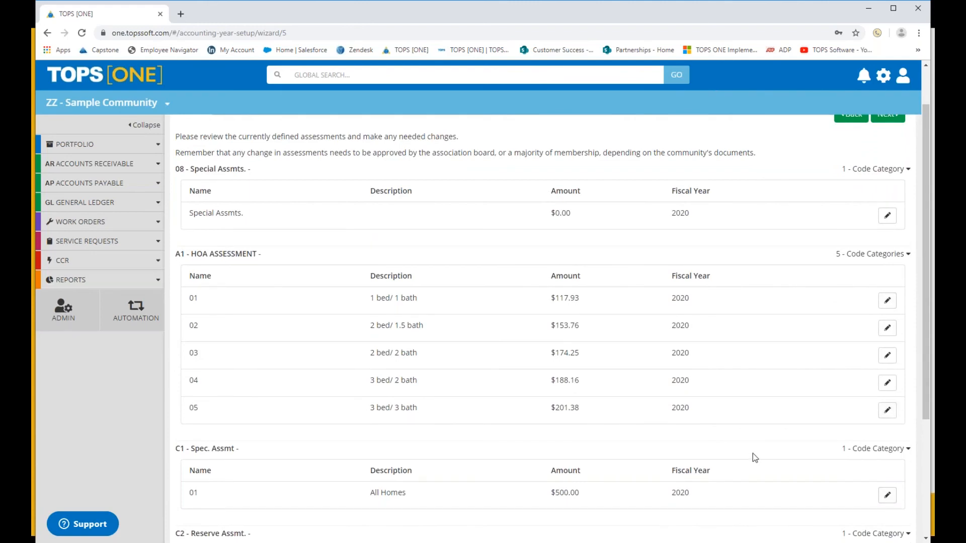
scroll(754, 456, down, 3)
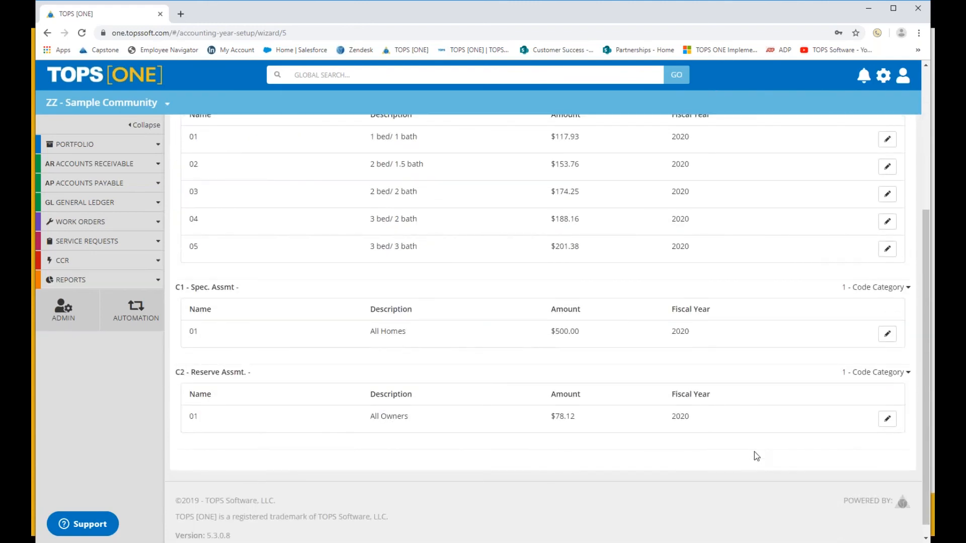
scroll(754, 455, up, 3)
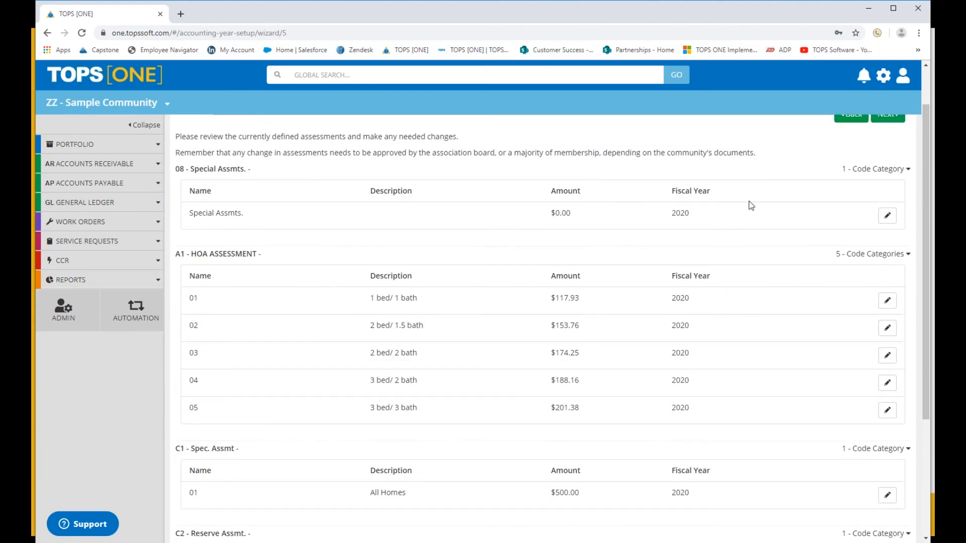
click(887, 217)
click(553, 222)
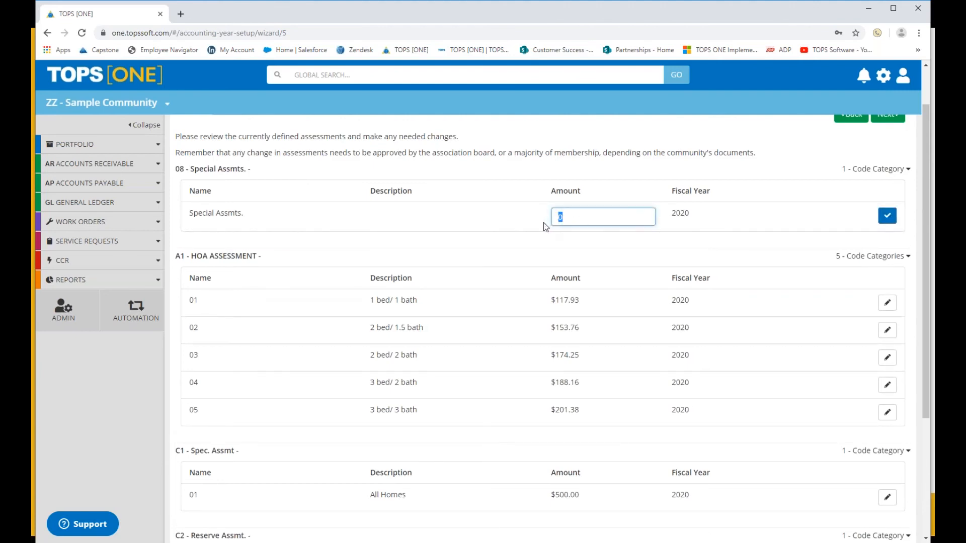
text(500.00)
click(888, 217)
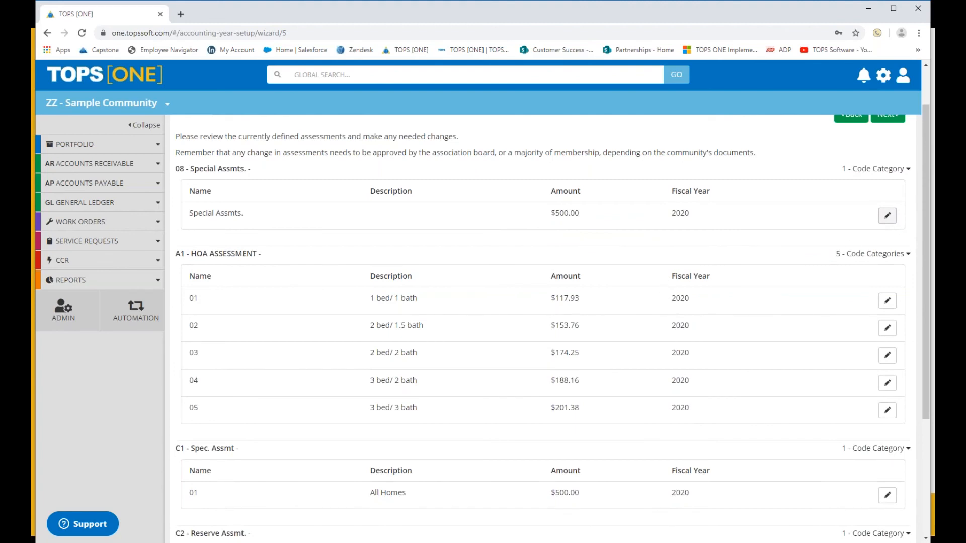
Continue past the codes, check the reminder's assignee choices without changing them, and finish the 2020 accounting year setup
scroll(801, 310, up, 1)
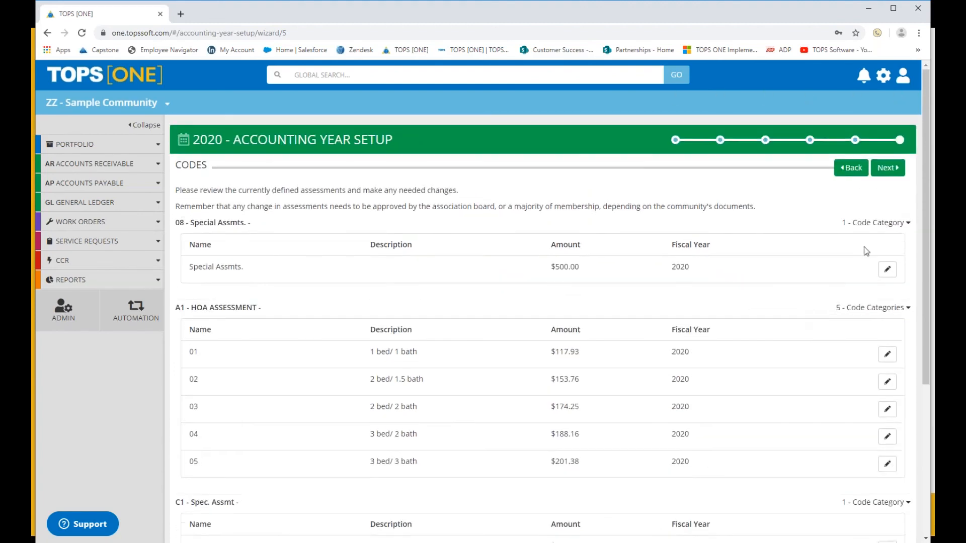
click(888, 169)
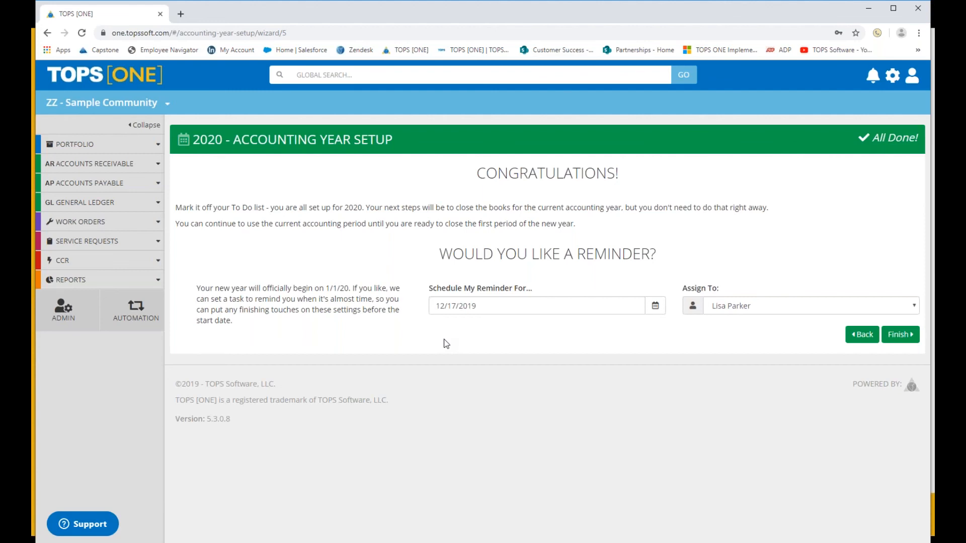
click(887, 308)
click(888, 310)
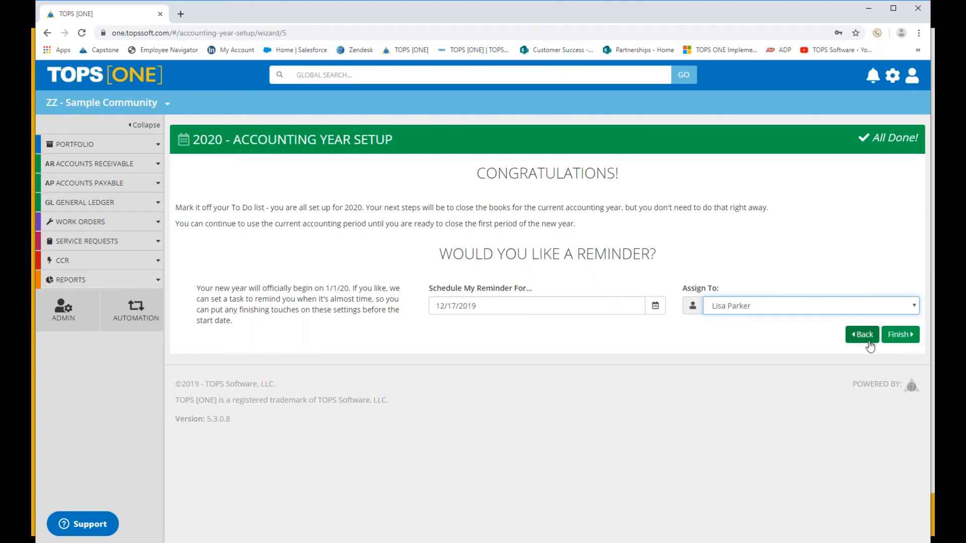
click(899, 335)
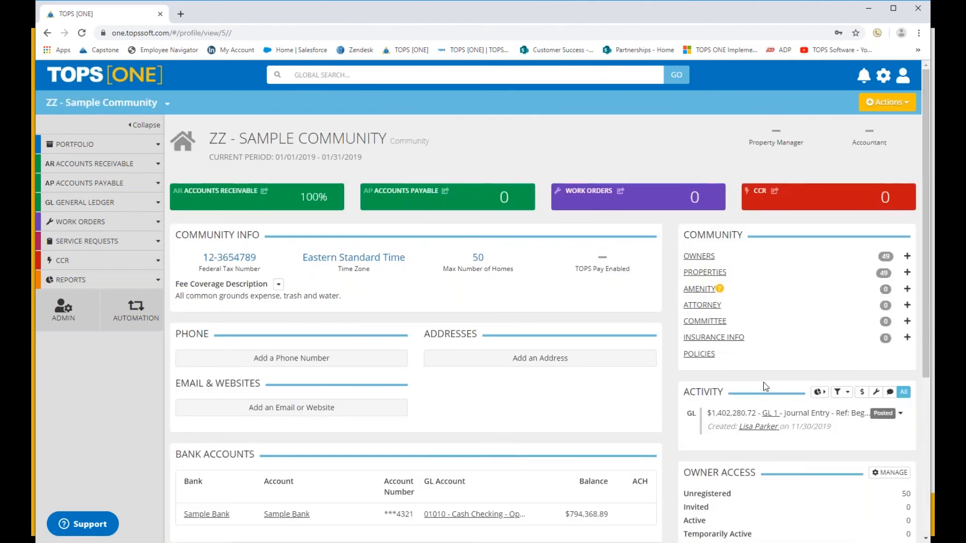
Look through the community profile down to its related links and open the community's codes
scroll(765, 386, down, 3)
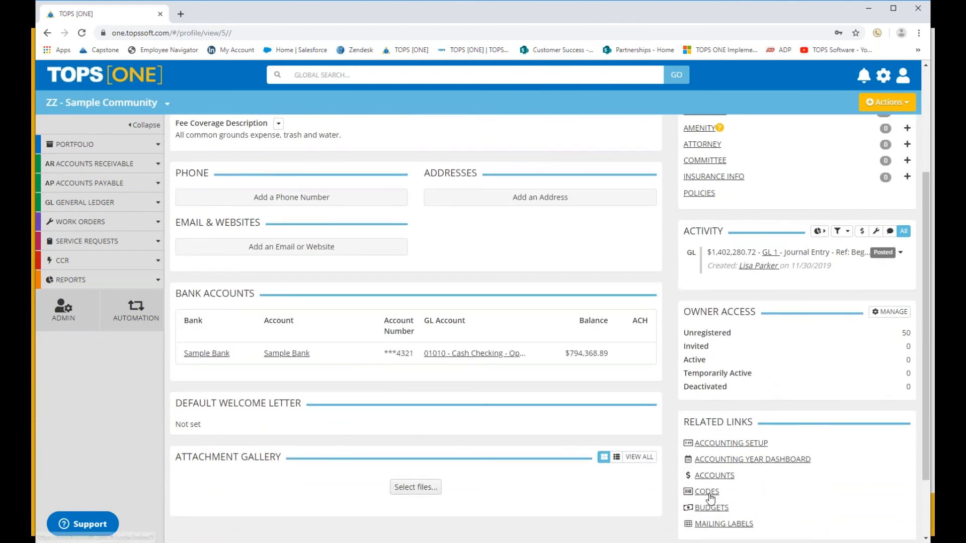
scroll(761, 377, up, 3)
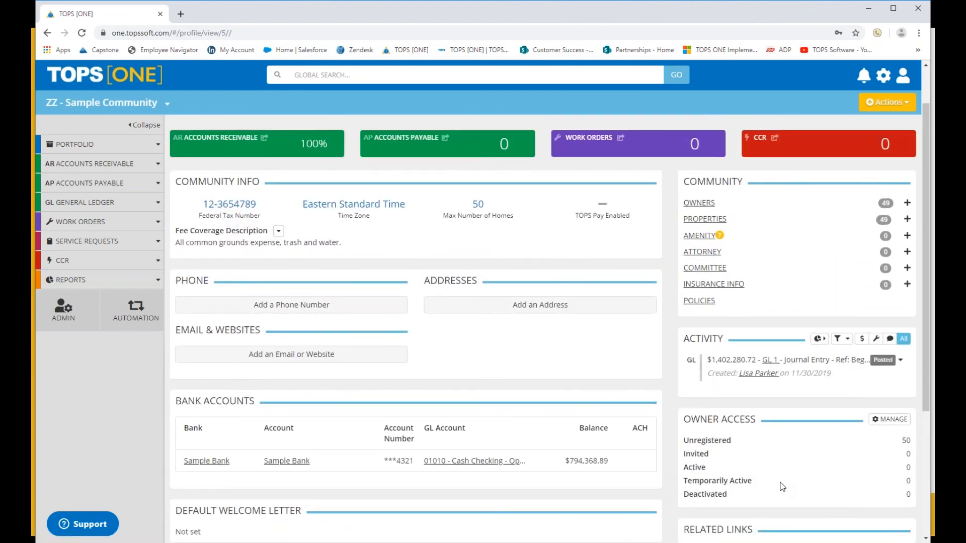
scroll(783, 486, down, 2)
scroll(782, 487, down, 1)
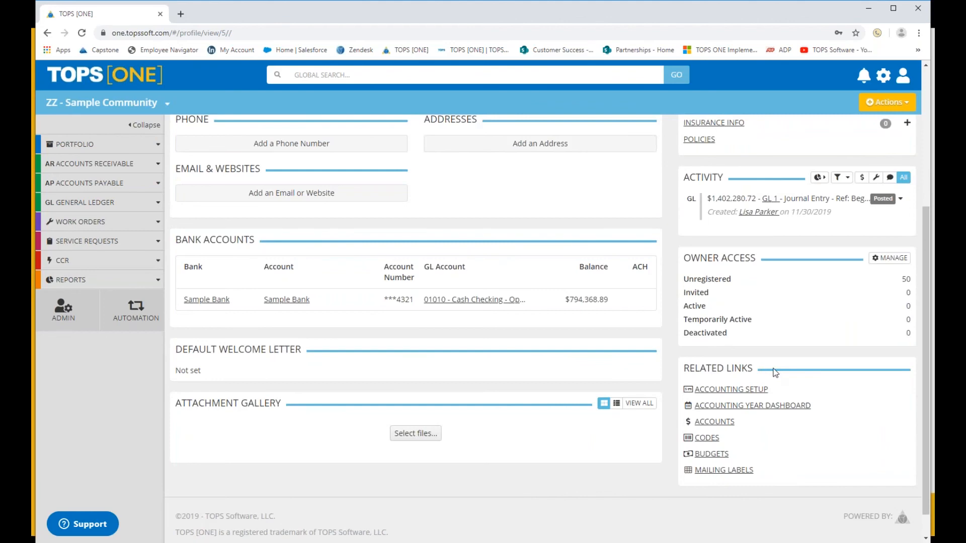
click(705, 437)
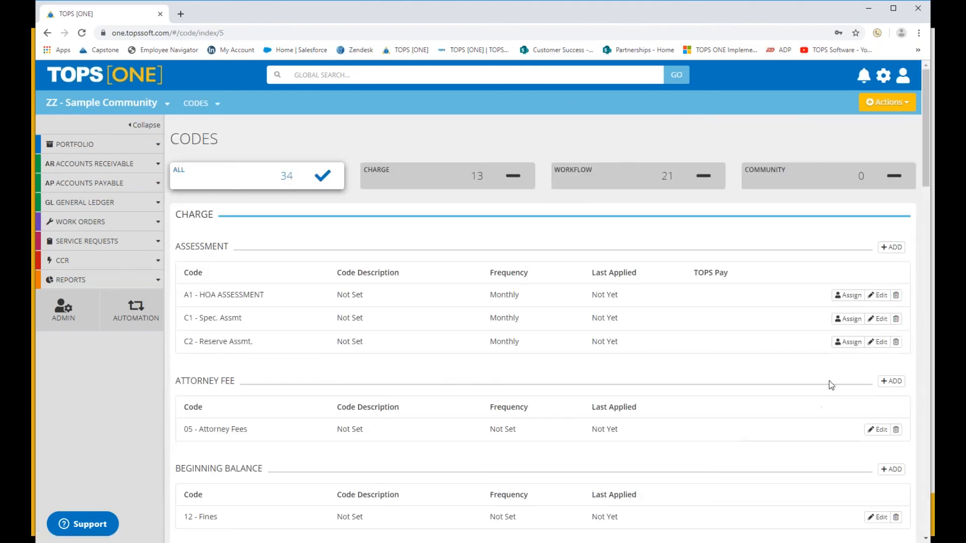
Open the A1 - HOA ASSESSMENT code for editing and show its code categories for fiscal year 2020
click(876, 299)
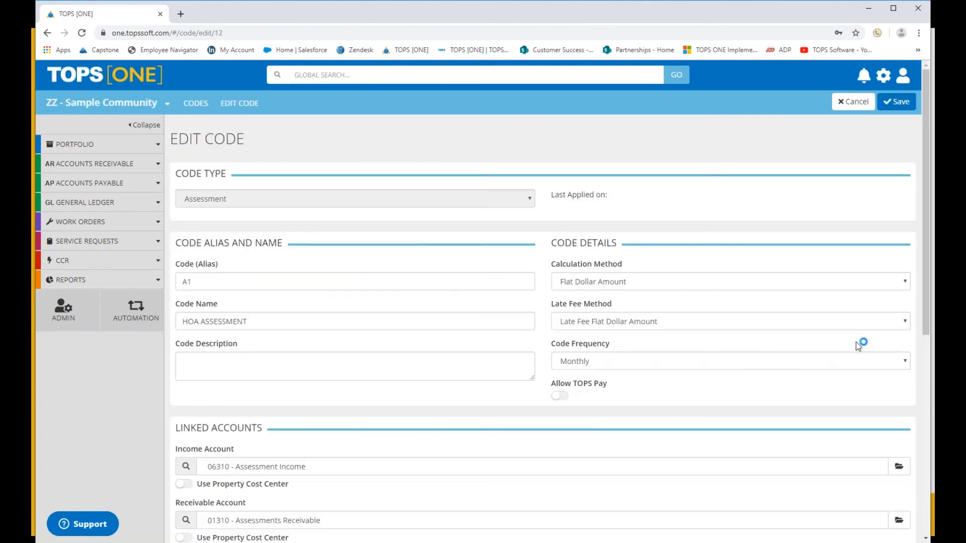
scroll(775, 413, down, 2)
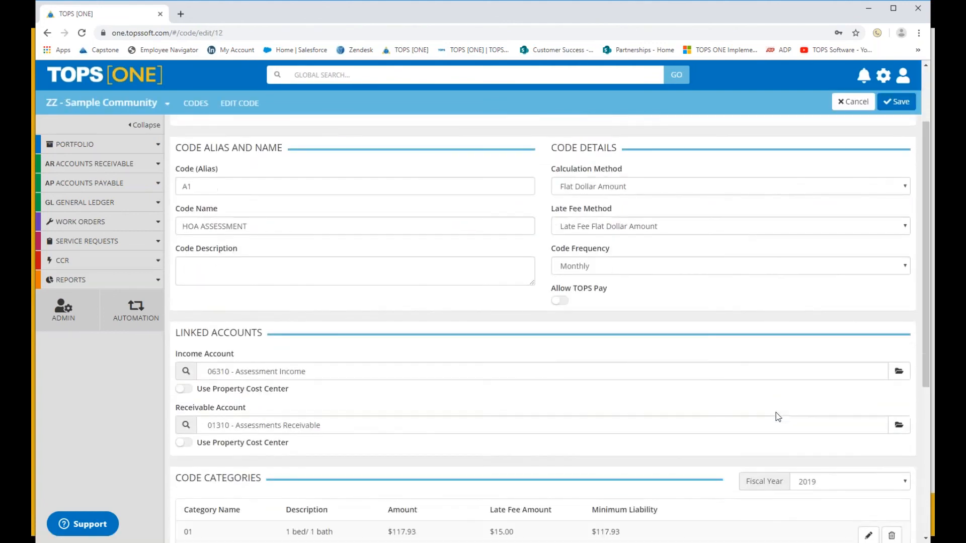
scroll(776, 413, down, 2)
scroll(736, 439, down, 1)
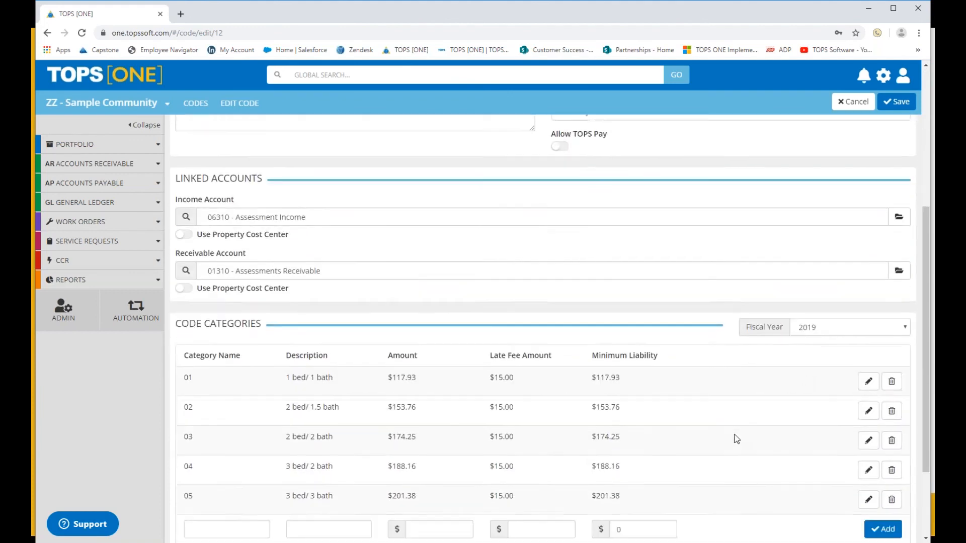
click(817, 307)
click(812, 347)
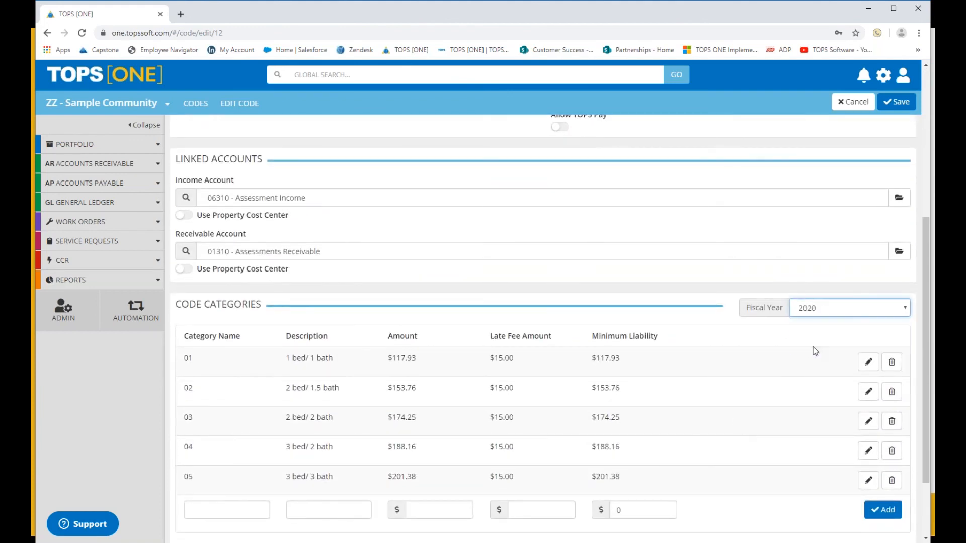